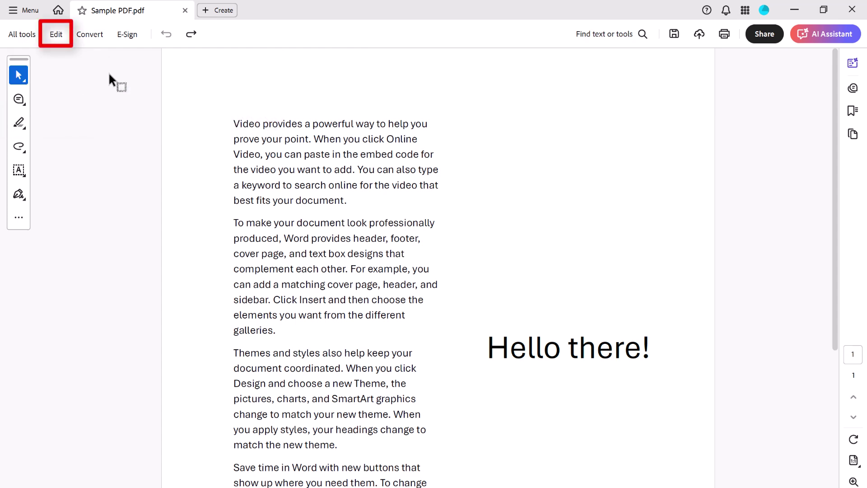
# Enter Edit mode on Sample PDF and show the Add Content image options
pyautogui.click(52, 36)
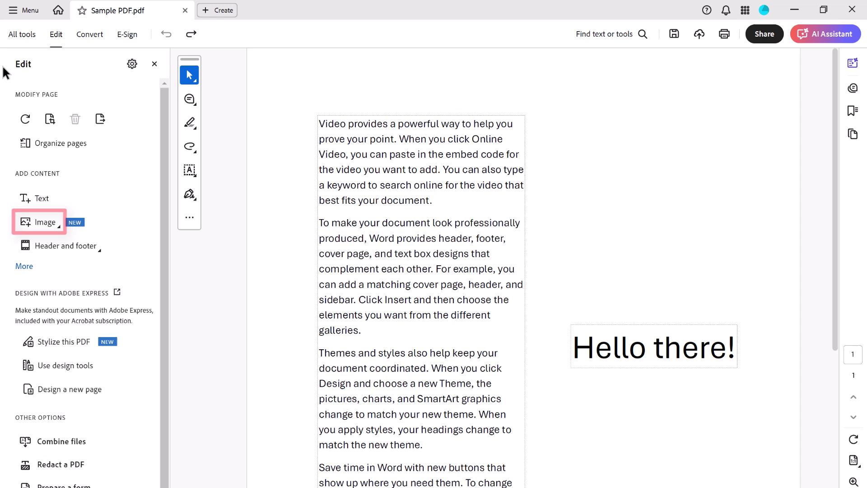
pyautogui.click(40, 220)
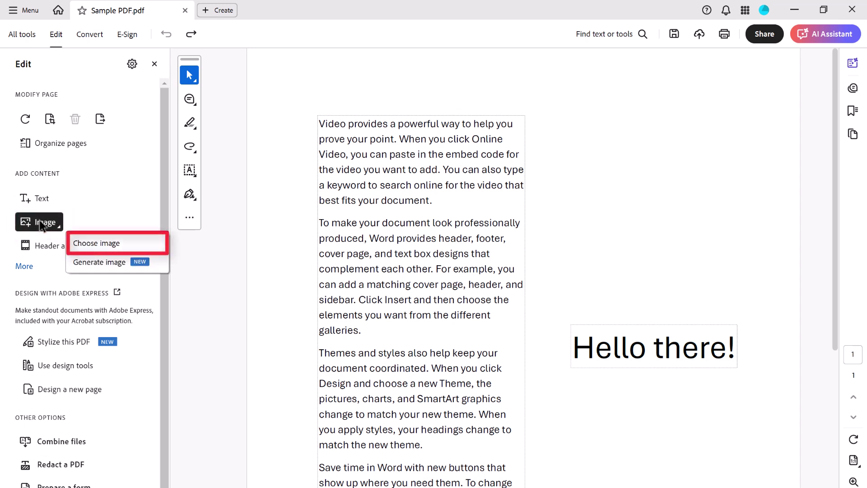
# Insert the Example Picture dog photo from the computer onto the page
pyautogui.click(93, 243)
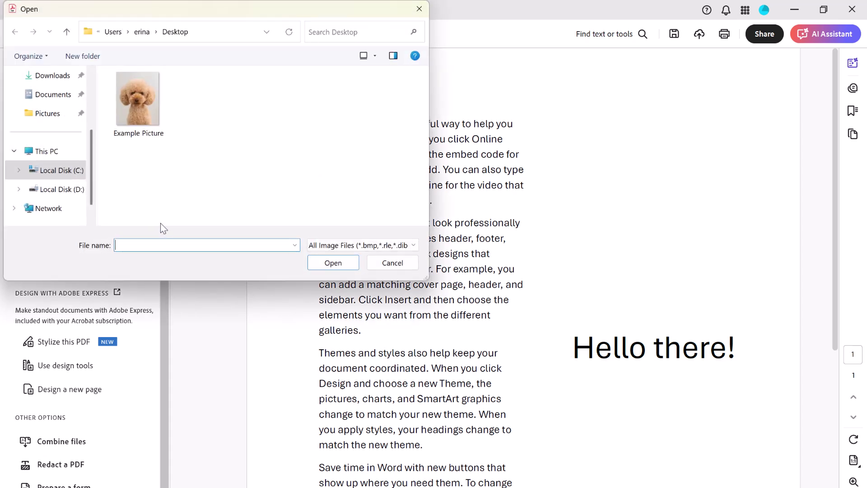
pyautogui.click(156, 107)
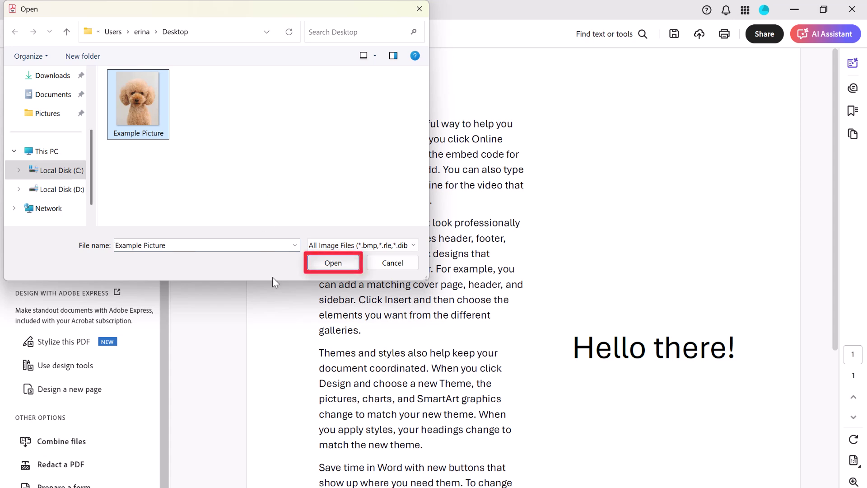
pyautogui.click(332, 263)
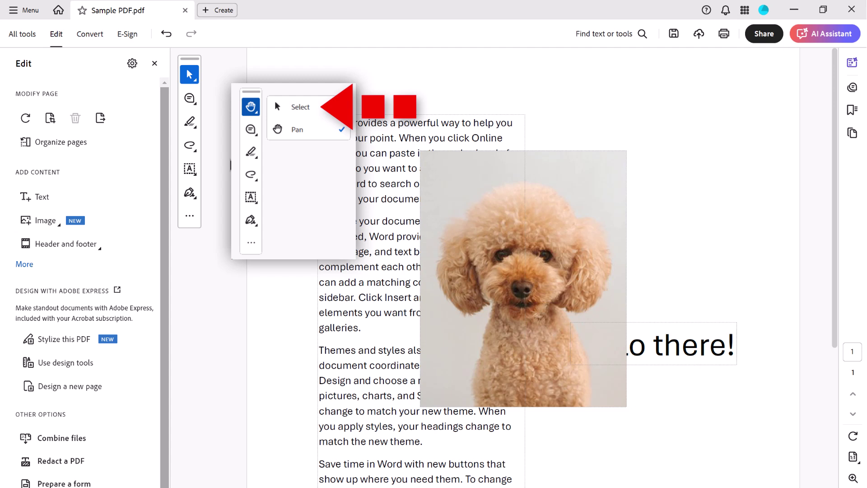
# Select the dog photo and shrink it from its bottom corner handles
pyautogui.click(442, 188)
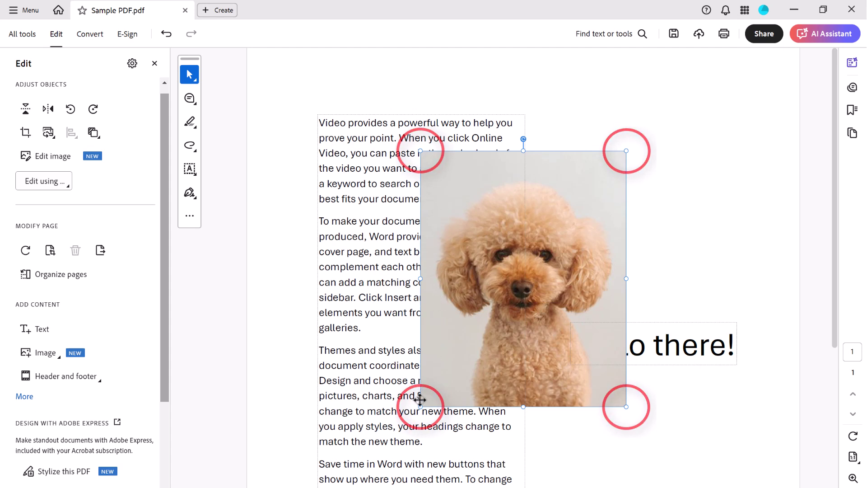
pyautogui.moveTo(421, 407)
pyautogui.mouseDown()
pyautogui.moveTo(465, 349)
pyautogui.moveTo(411, 391)
pyautogui.mouseUp()
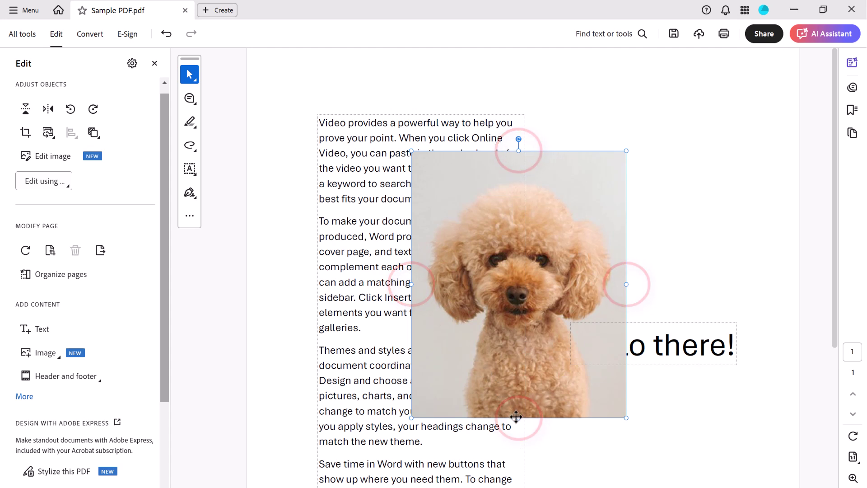
pyautogui.moveTo(517, 418)
pyautogui.mouseDown()
pyautogui.moveTo(515, 368)
pyautogui.moveTo(513, 412)
pyautogui.mouseUp()
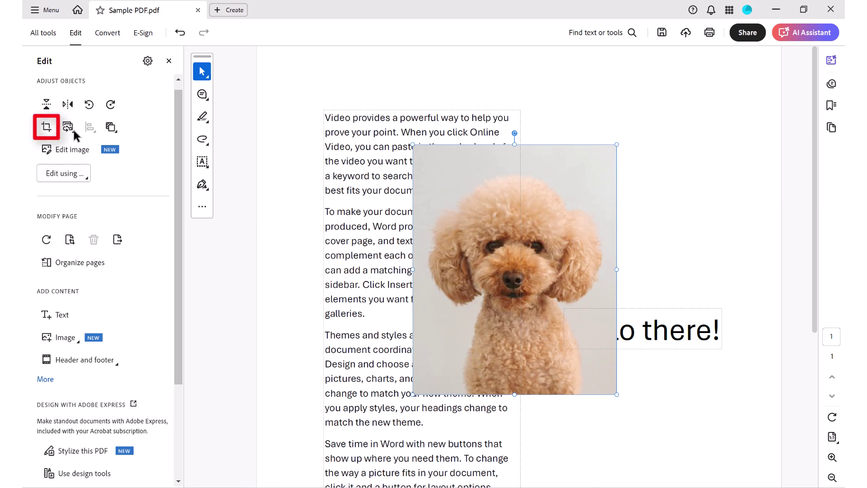
# Crop a strip of empty background off the top of the dog photo
pyautogui.click(46, 127)
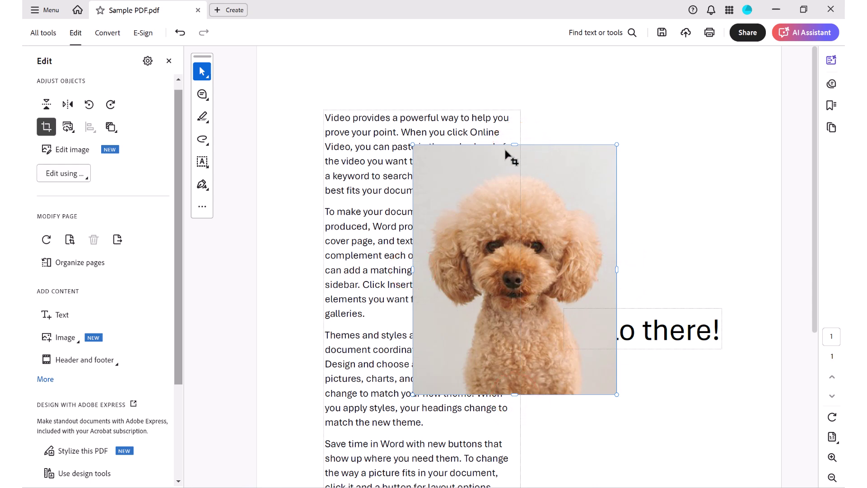
pyautogui.moveTo(513, 144); pyautogui.dragTo(514, 170)
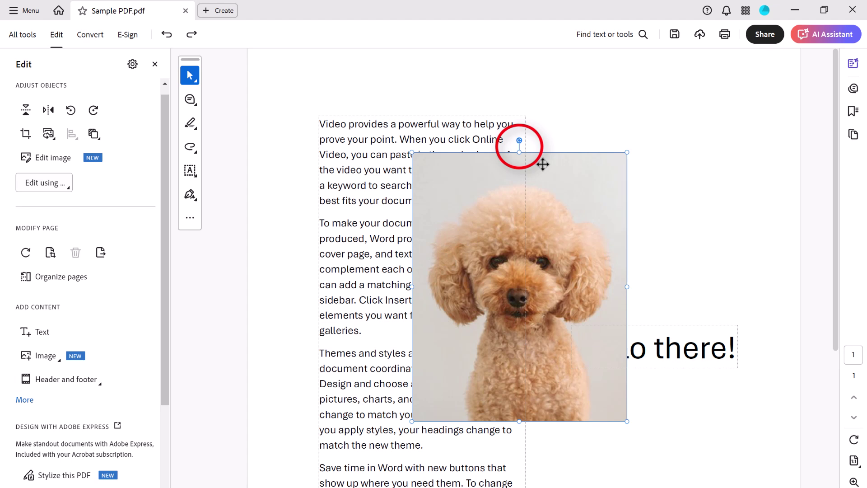
pyautogui.moveTo(547, 158); pyautogui.dragTo(551, 159)
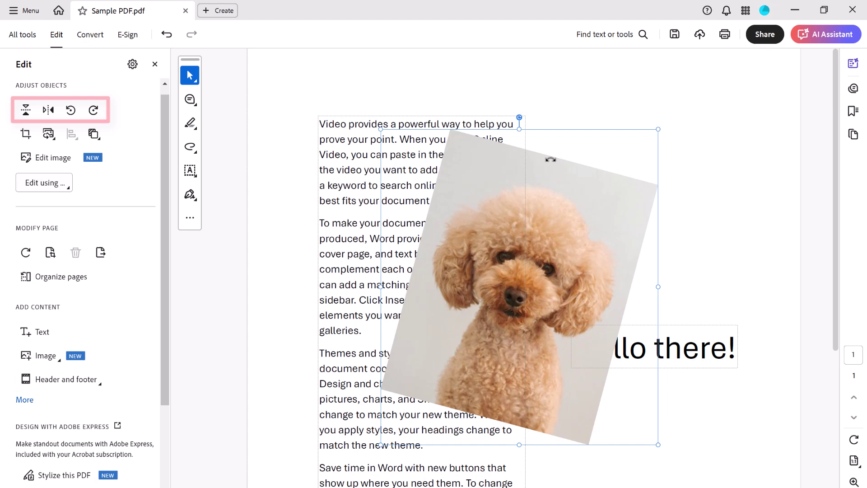
pyautogui.click(30, 111)
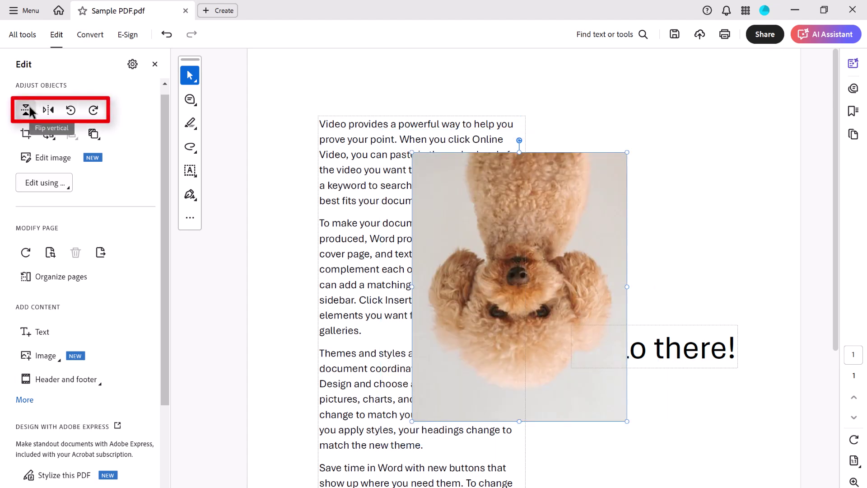
pyautogui.click(48, 112)
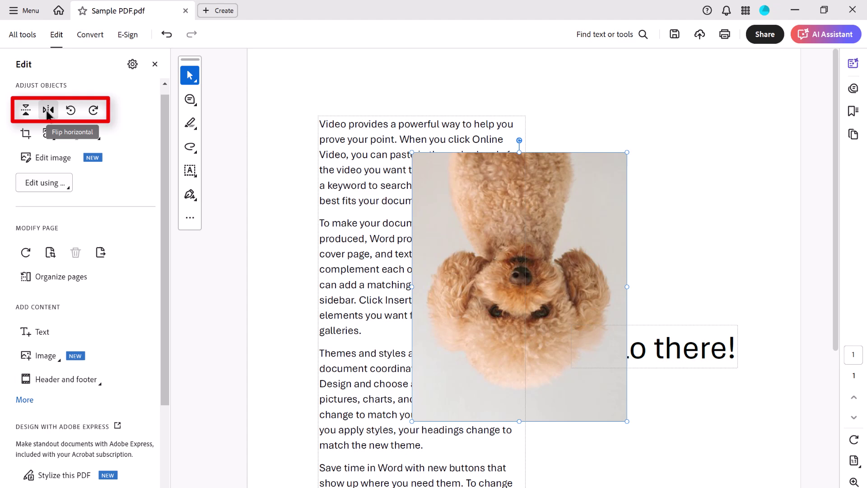
pyautogui.click(68, 112)
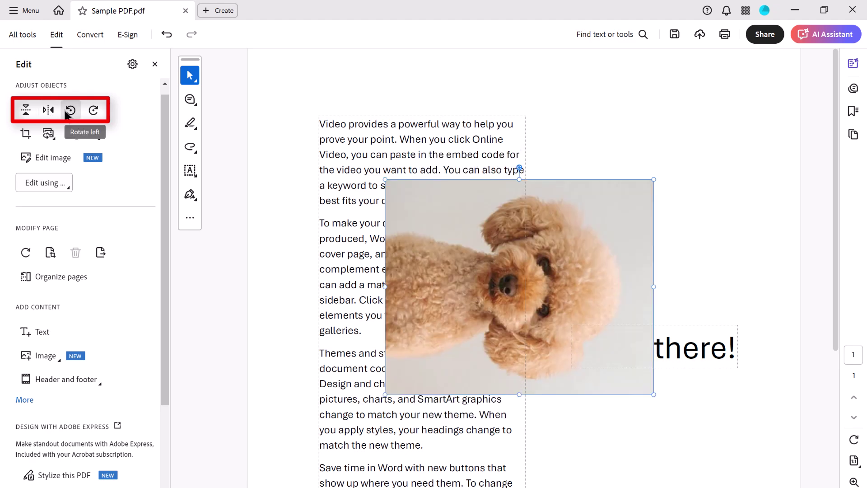
pyautogui.click(94, 110)
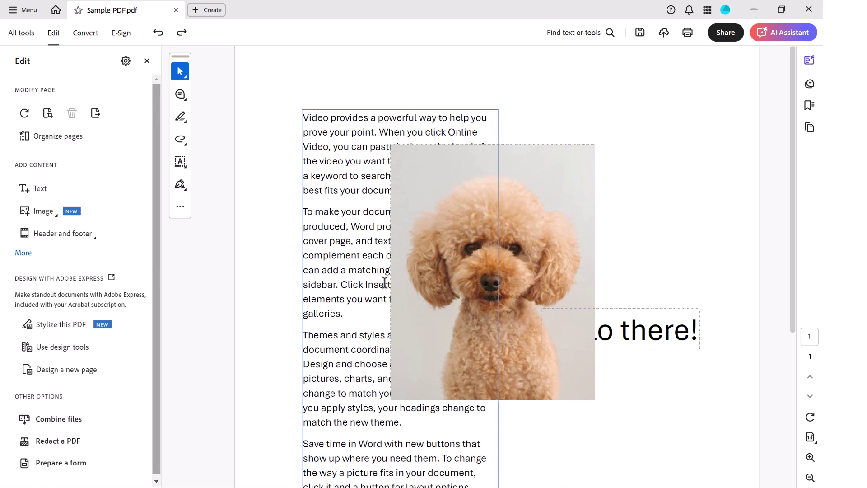
# Drag the dog photo right of the text column, over the 'Hello there!' text
pyautogui.click(407, 270)
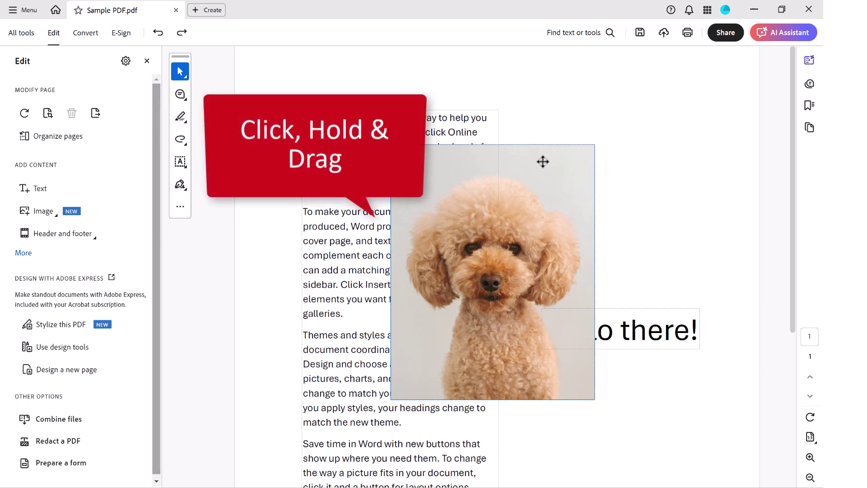
pyautogui.moveTo(543, 162); pyautogui.dragTo(668, 146)
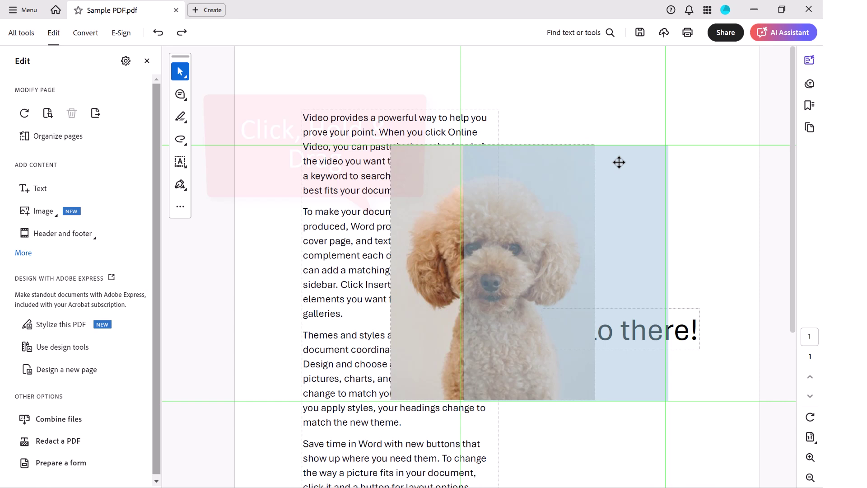
pyautogui.moveTo(669, 146); pyautogui.dragTo(662, 126)
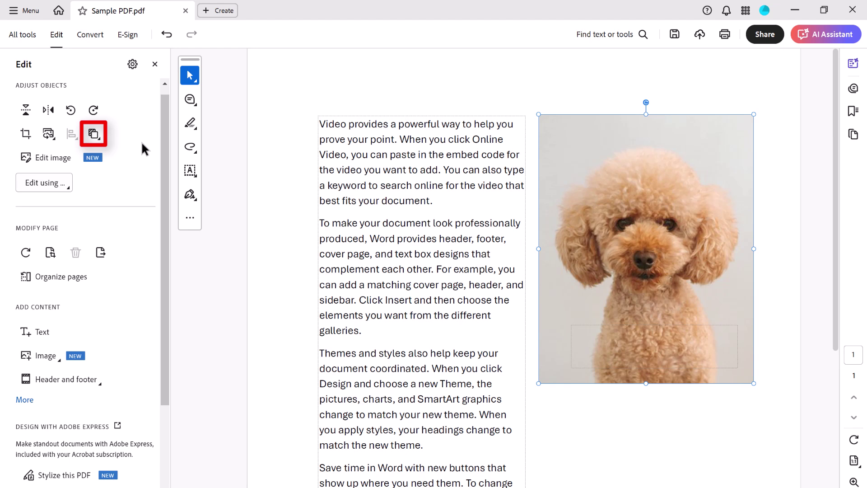
# Send the dog photo to the back so 'Hello there!' shows on top
pyautogui.click(92, 134)
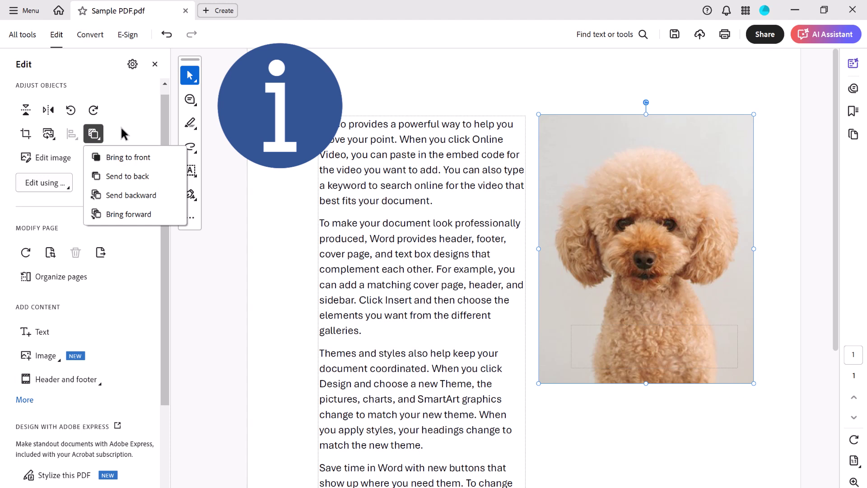
pyautogui.click(109, 175)
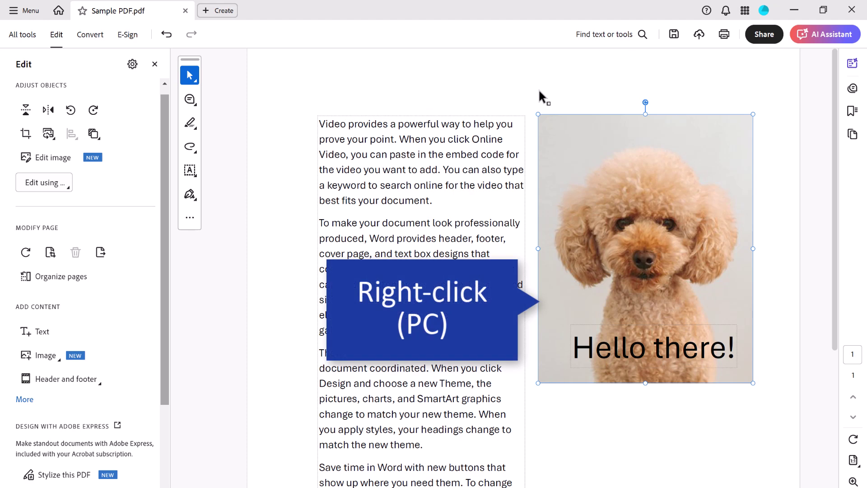
pyautogui.rightClick(552, 132)
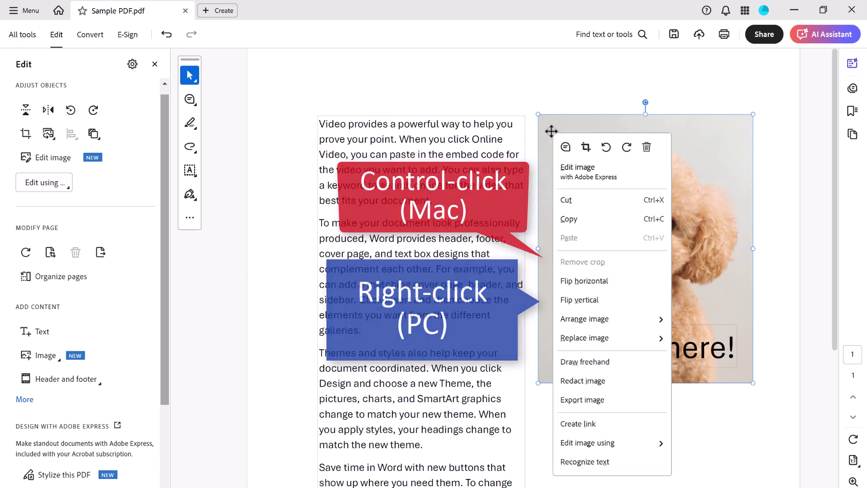
pyautogui.click(540, 93)
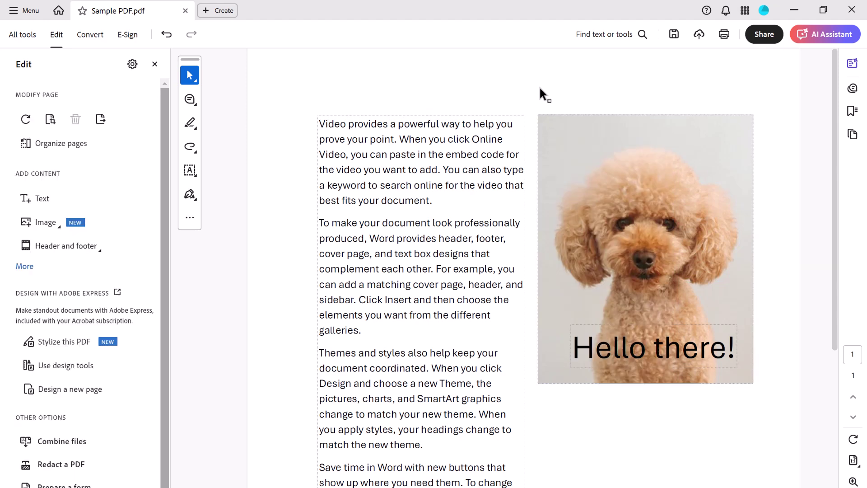